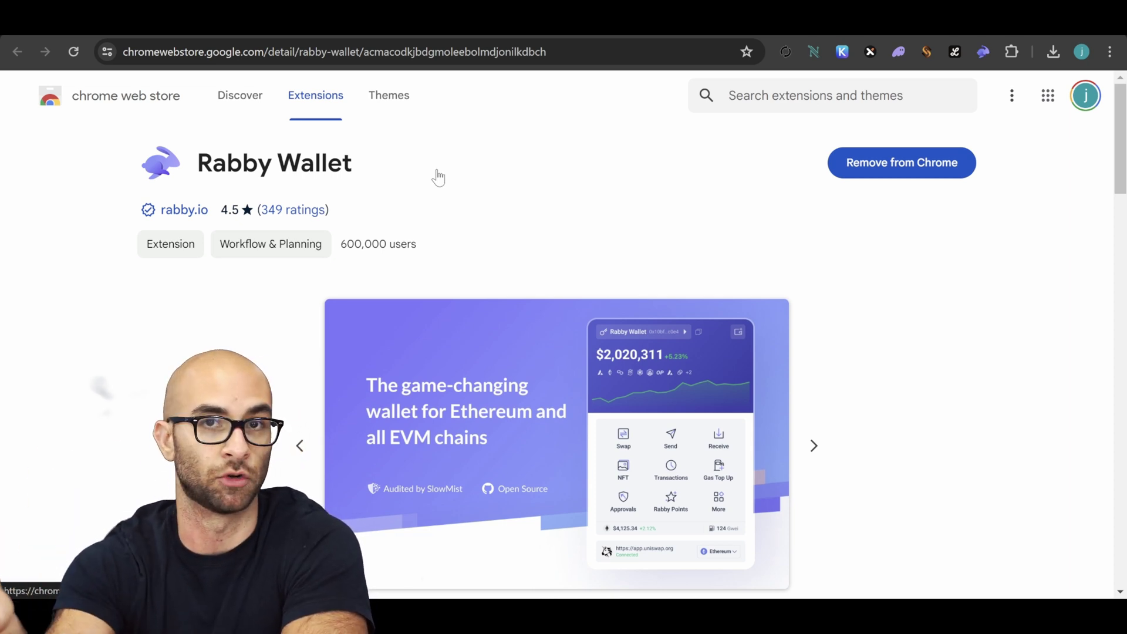
# Open the Rabby Wallet extension and look through the integrated networks available for receiving funds.
pyautogui.click(983, 52)
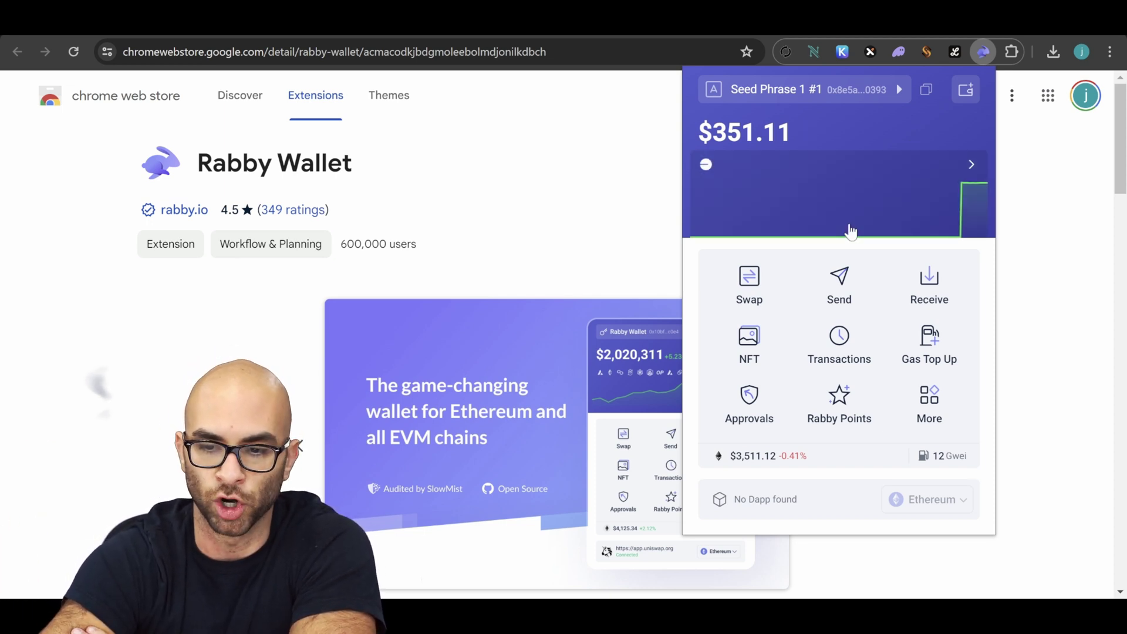
pyautogui.click(923, 297)
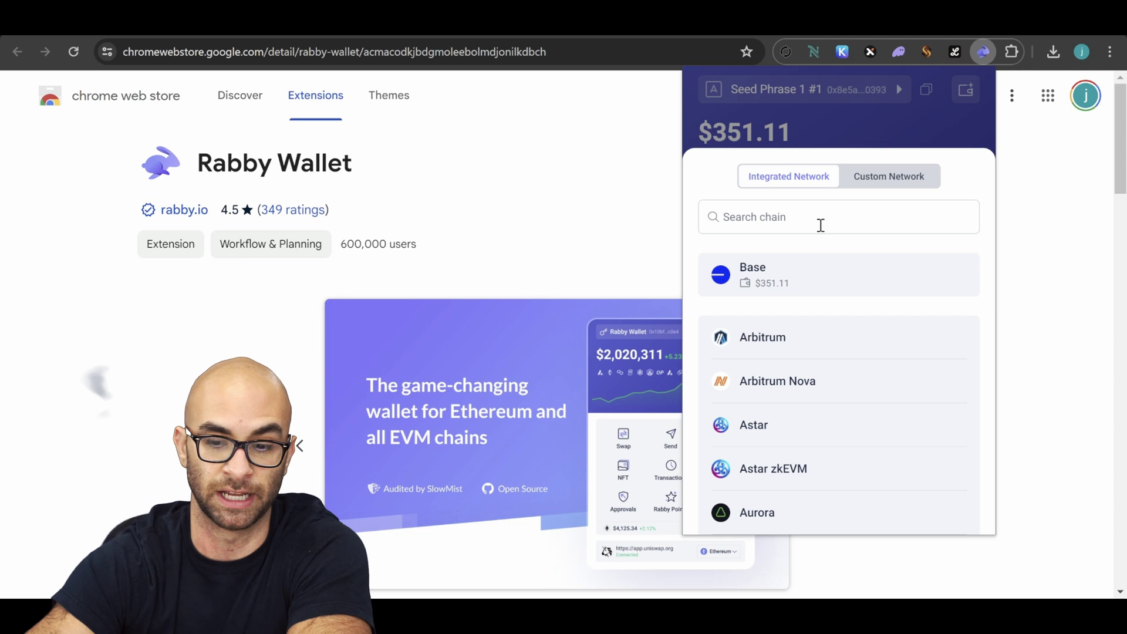
pyautogui.scroll(-1, 803, 260)
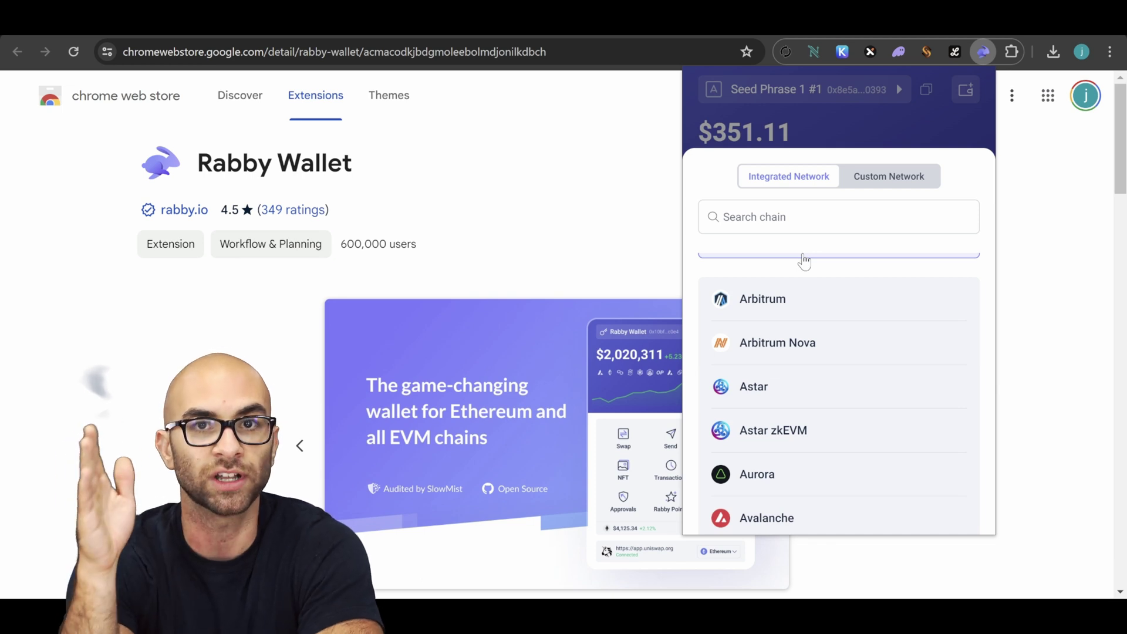
# Leave the receiving network list and view the wallet's token holdings on its integrated networks.
pyautogui.click(827, 130)
pyautogui.click(827, 160)
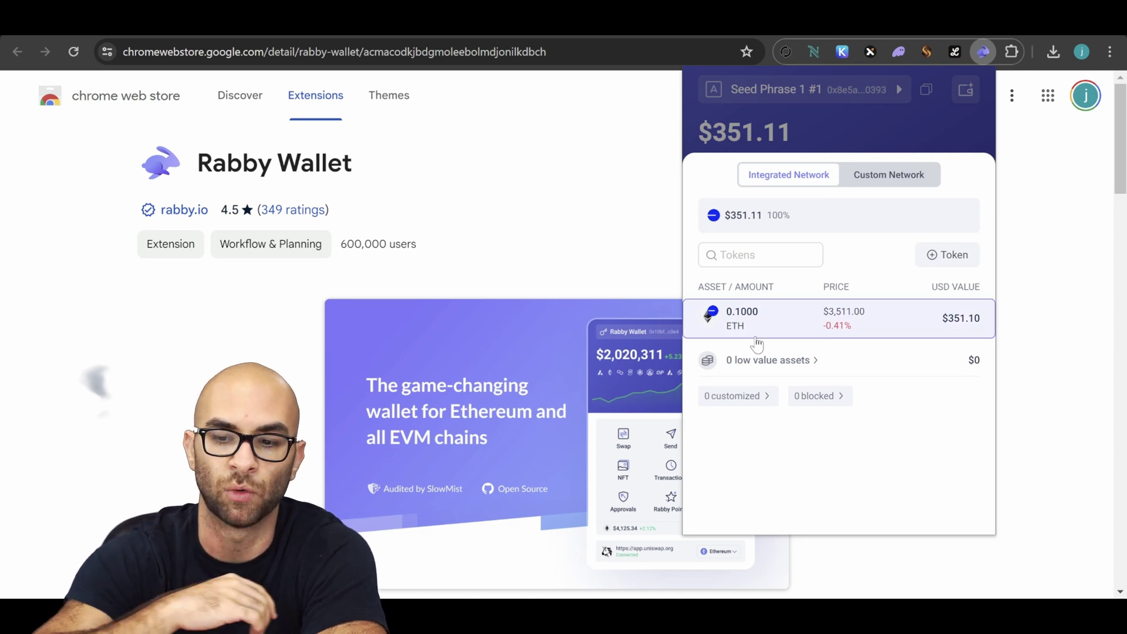
pyautogui.moveTo(712, 317)
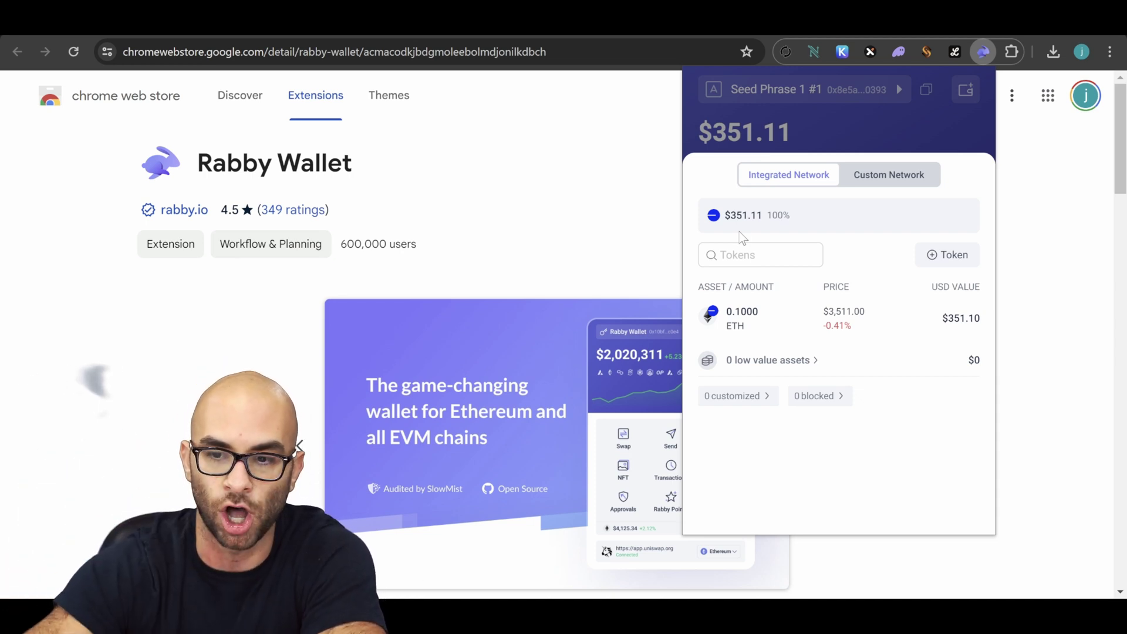
# Close the token holdings and look through the integrated network list for receiving funds again.
pyautogui.click(859, 125)
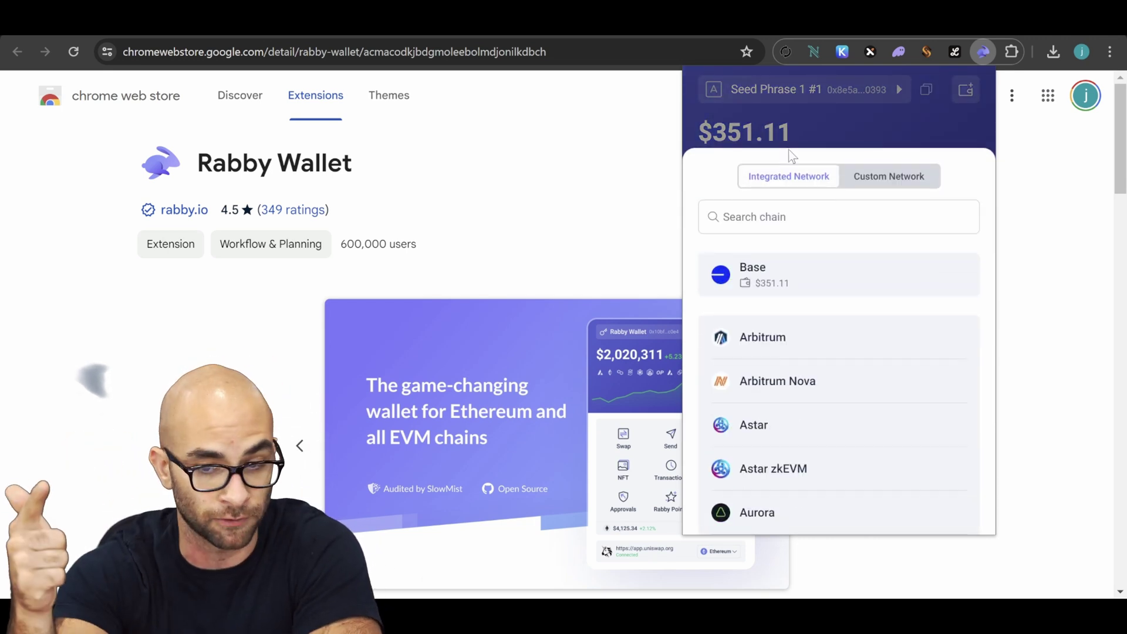
pyautogui.scroll(-5, 811, 322)
pyautogui.scroll(5, 810, 322)
pyautogui.click(876, 122)
# Search the receiving networks for "ethe" and choose Ethereum as the network to receive on.
pyautogui.click(931, 280)
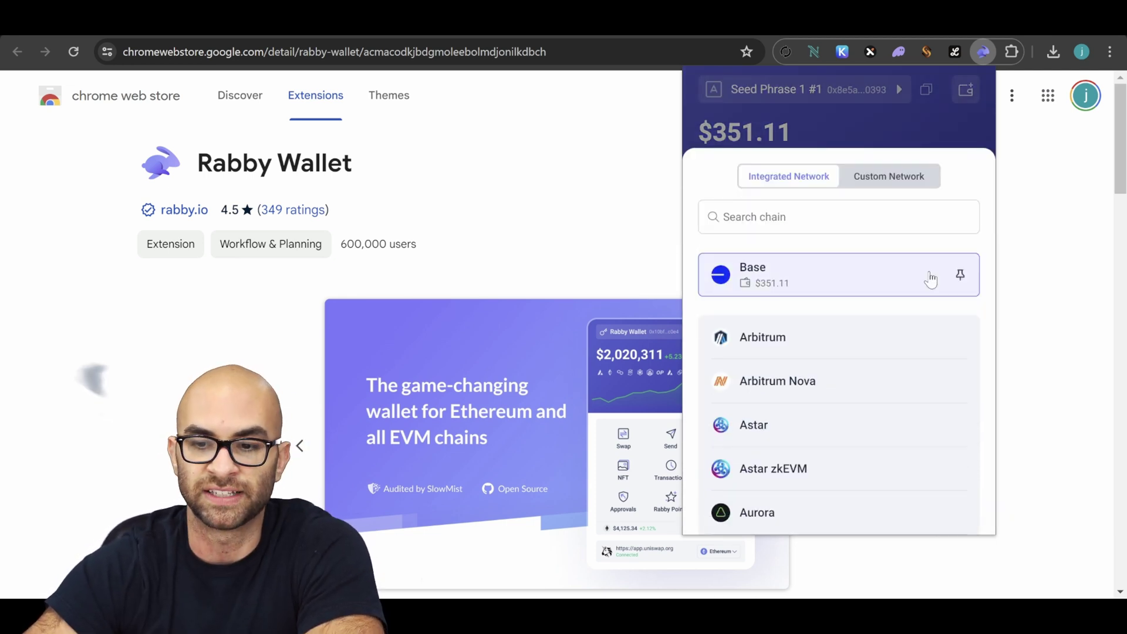
pyautogui.click(794, 217)
pyautogui.write('eth')
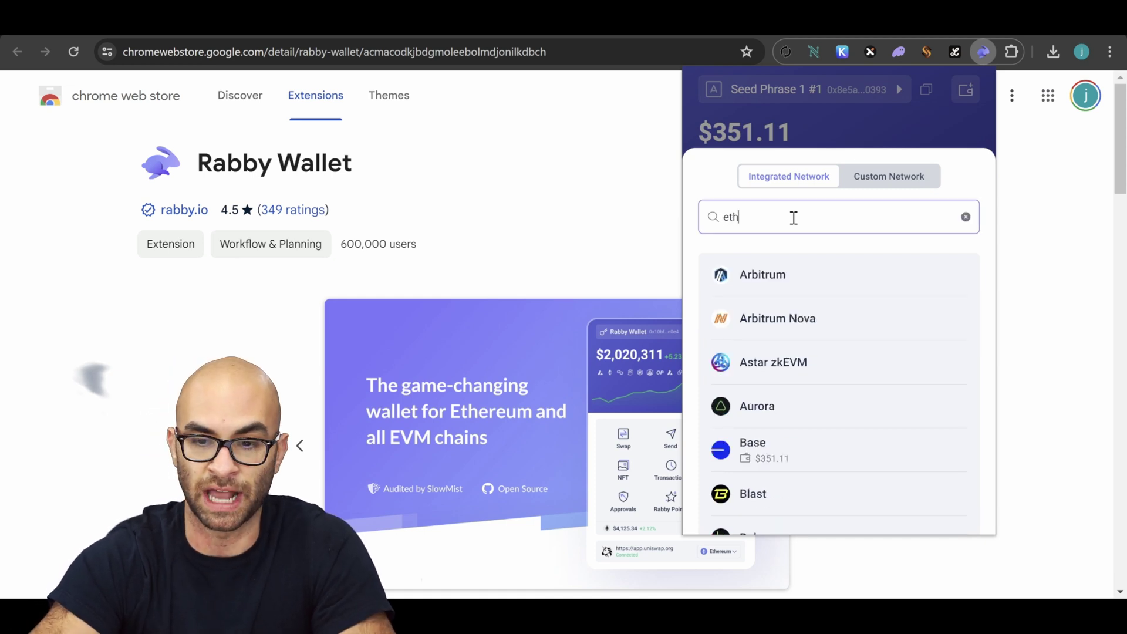
pyautogui.write('e')
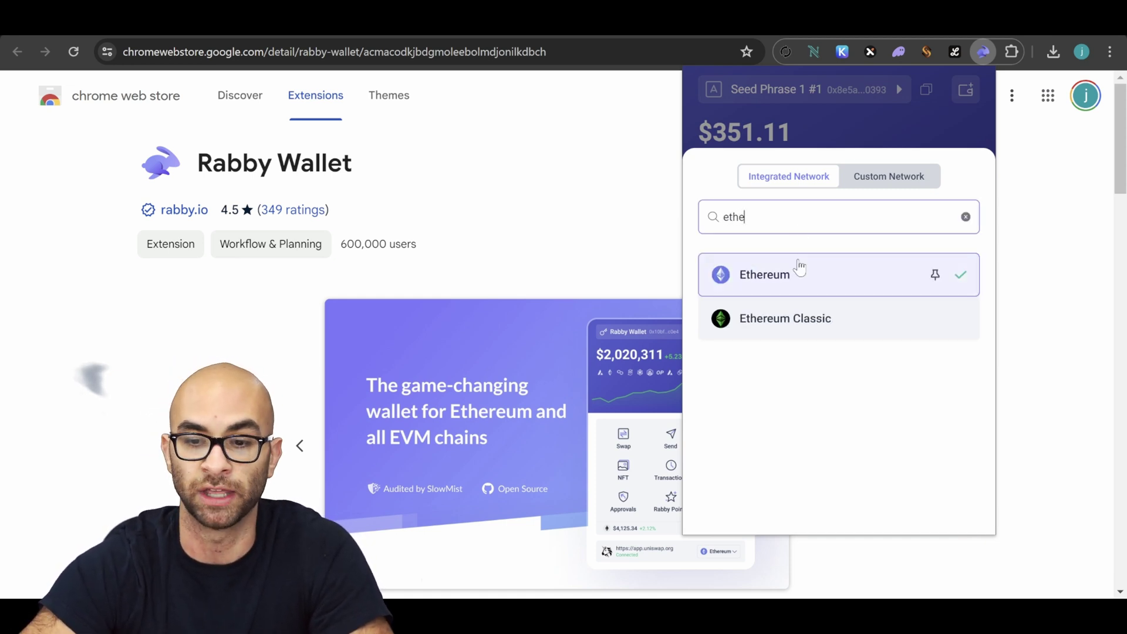
pyautogui.click(801, 289)
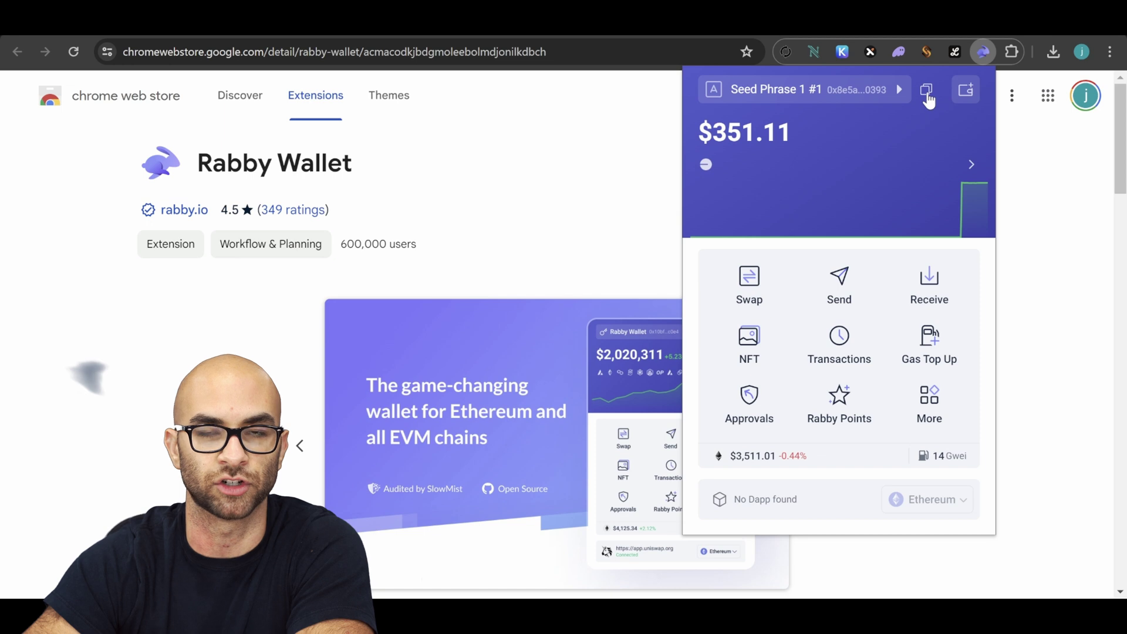
# Open the wallet's Send form and select ETH on Base as the token to send.
pyautogui.moveTo(910, 133)
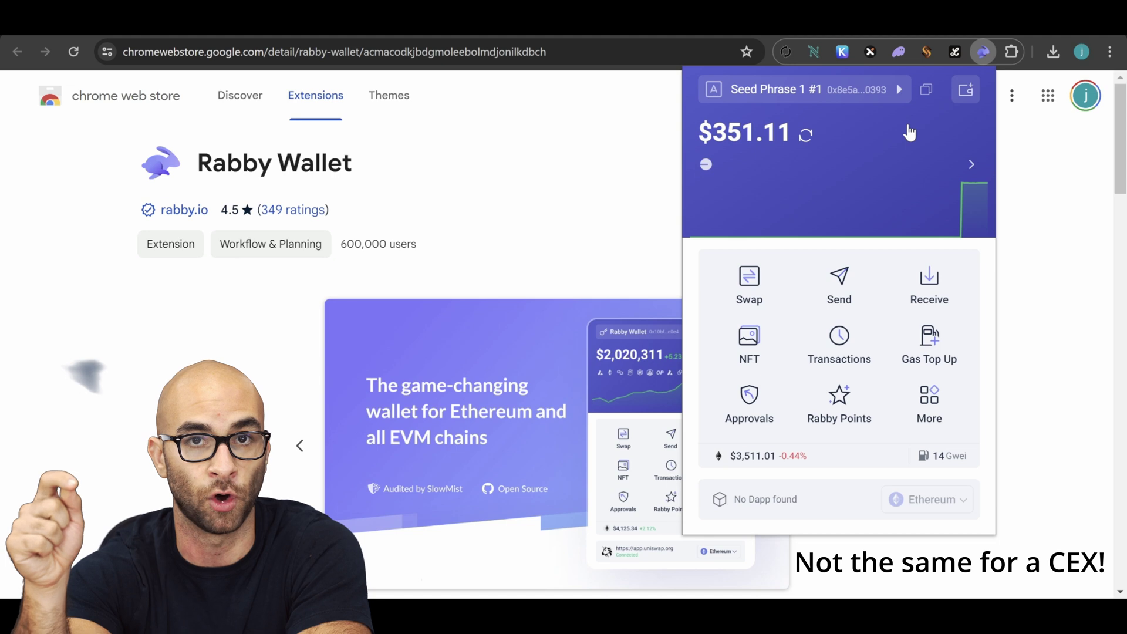
pyautogui.click(839, 285)
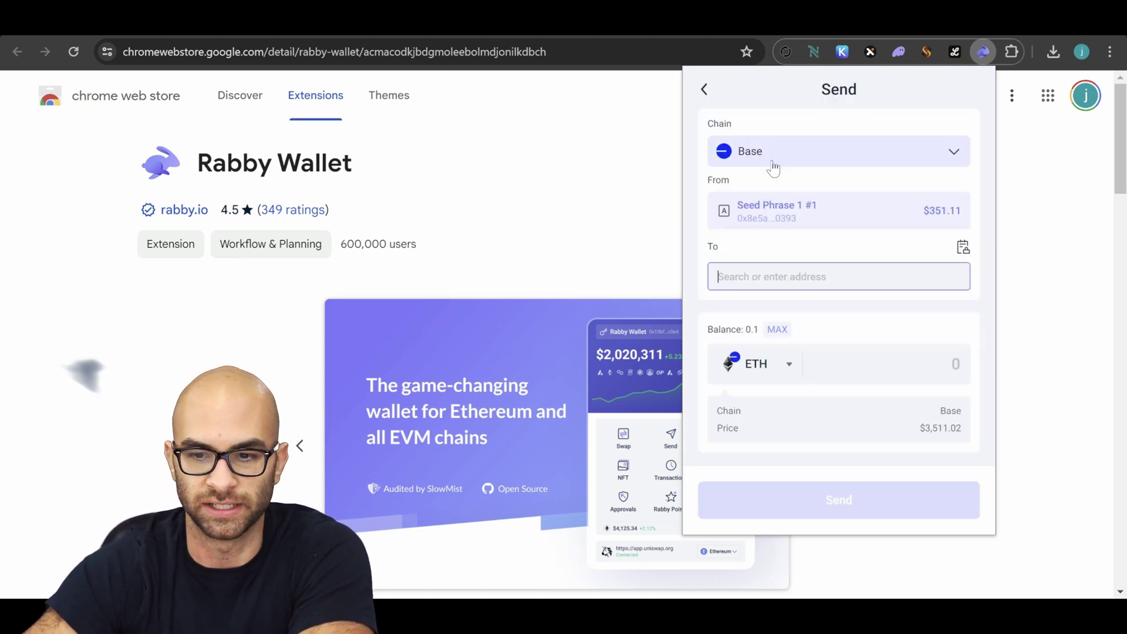
pyautogui.click(788, 366)
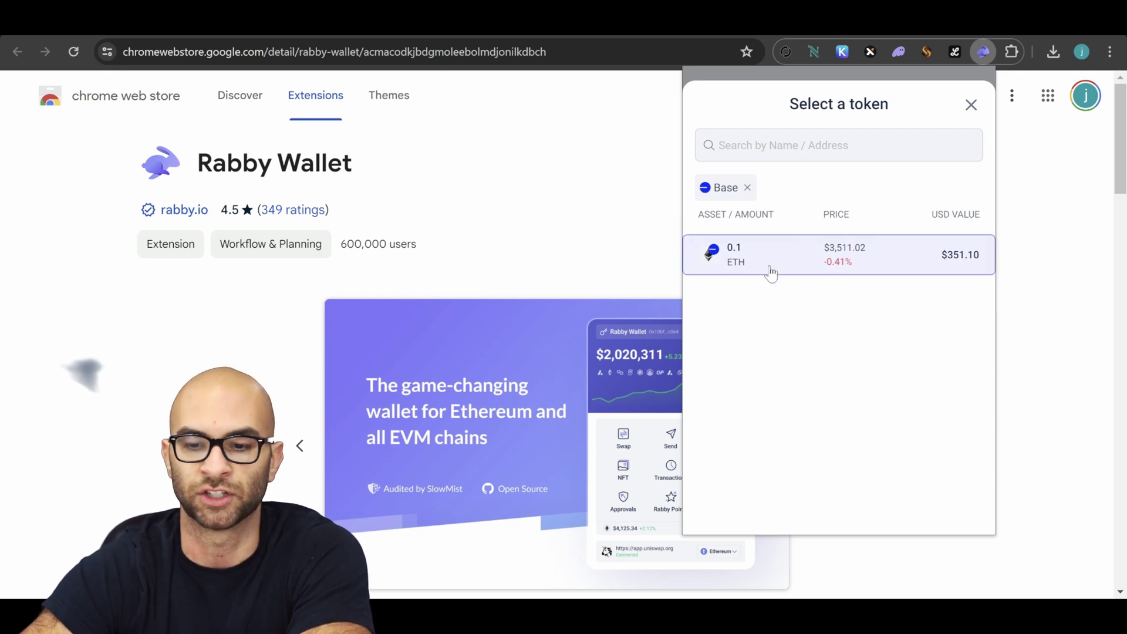
pyautogui.click(772, 272)
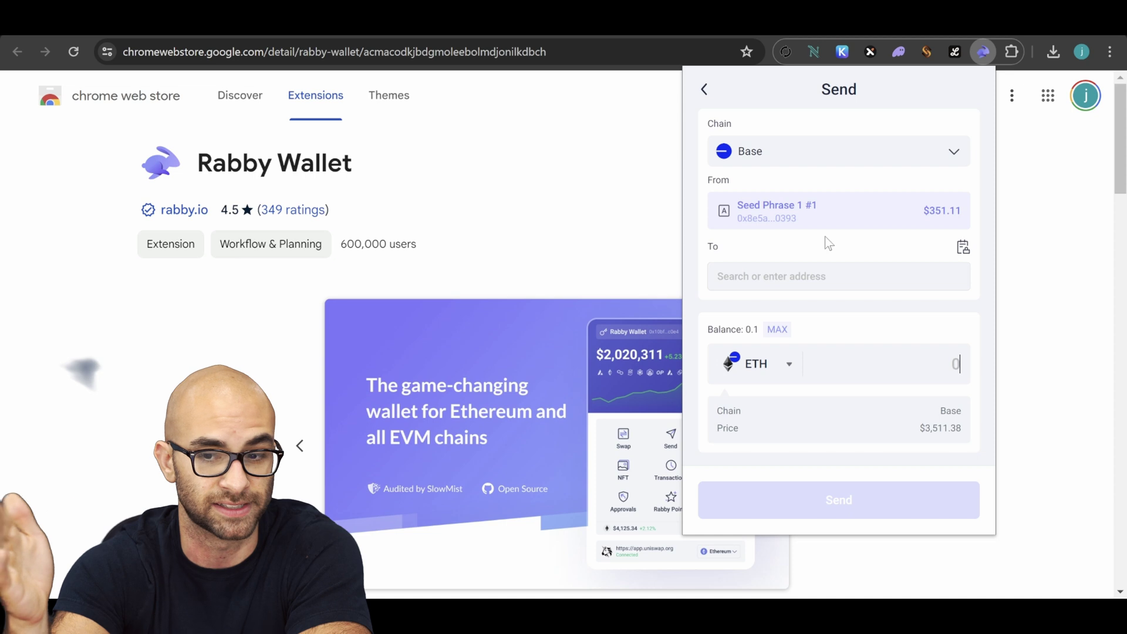
pyautogui.press('Escape')
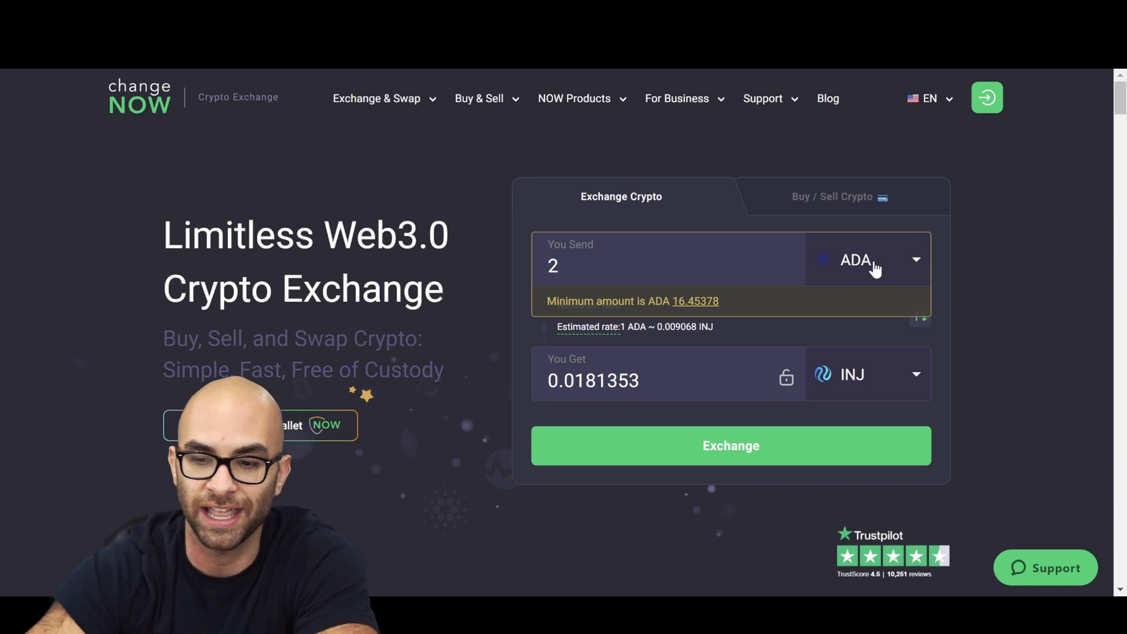
# Switch to ChangeNOW, search the send currencies for "ethereum" and look through the ETH variants on different networks.
pyautogui.click(845, 265)
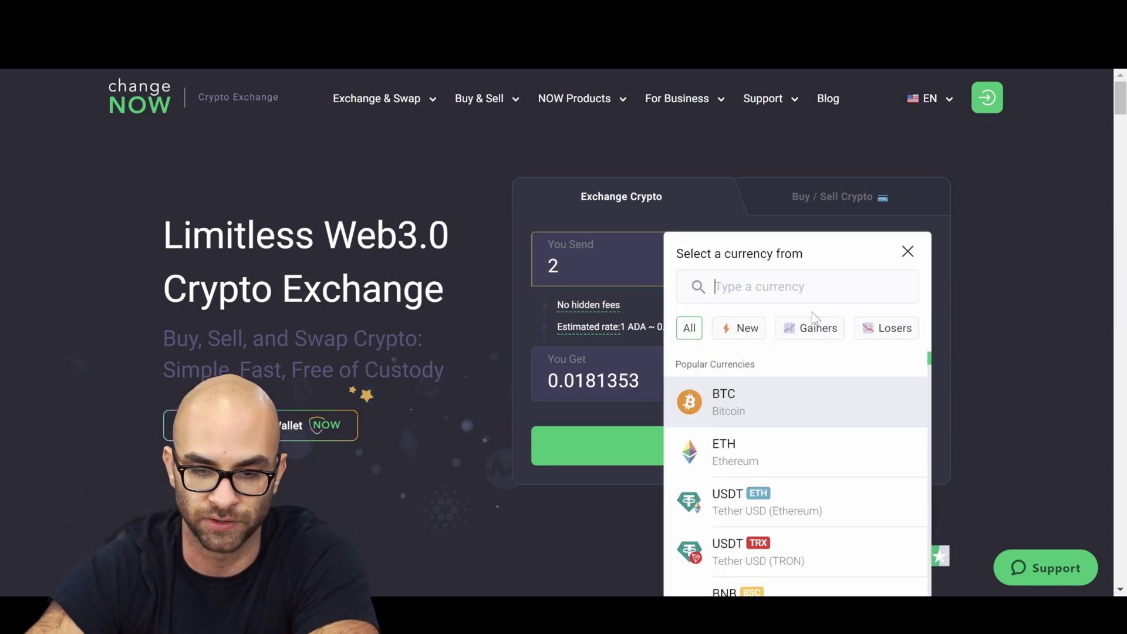
pyautogui.write('ethereum')
pyautogui.scroll(-8, 825, 421)
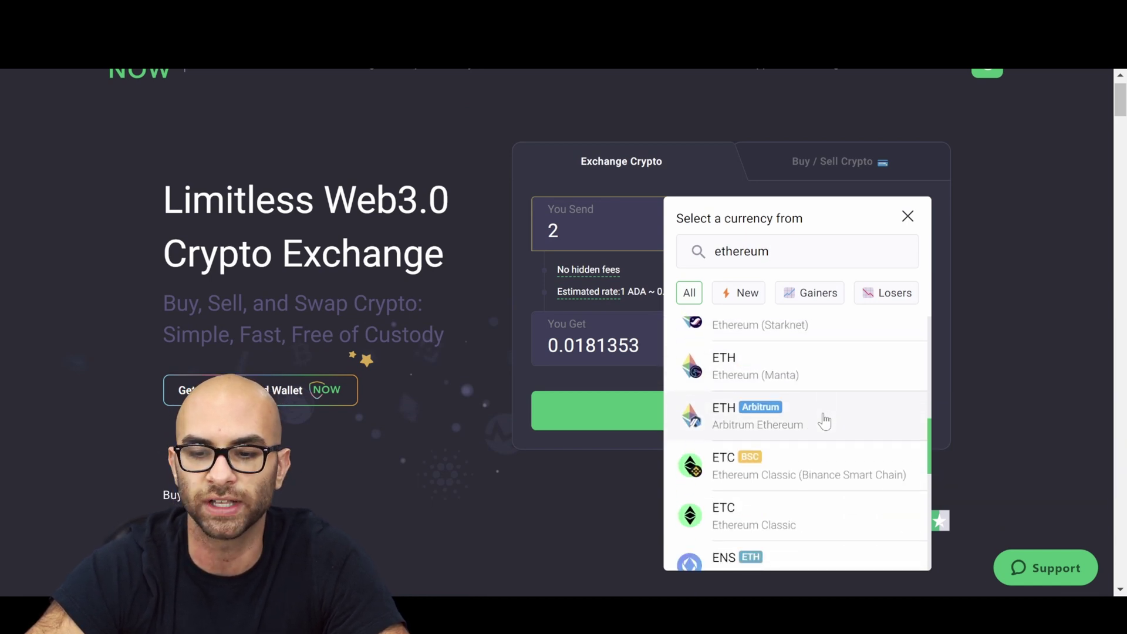
pyautogui.scroll(2, 825, 421)
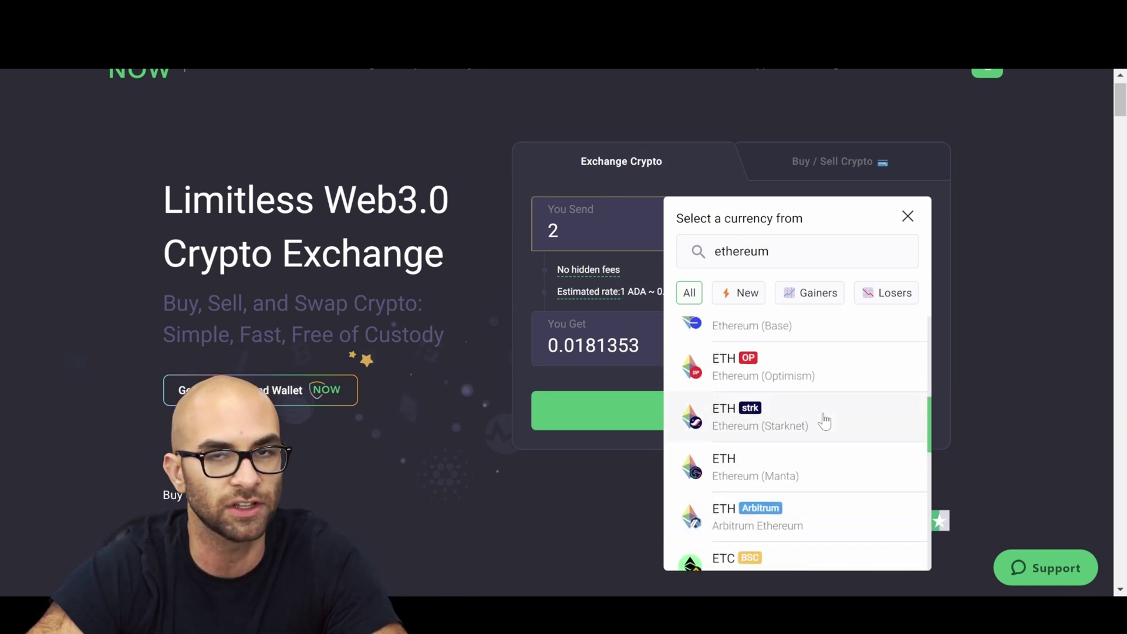
pyautogui.scroll(2, 825, 420)
pyautogui.scroll(-3, 825, 420)
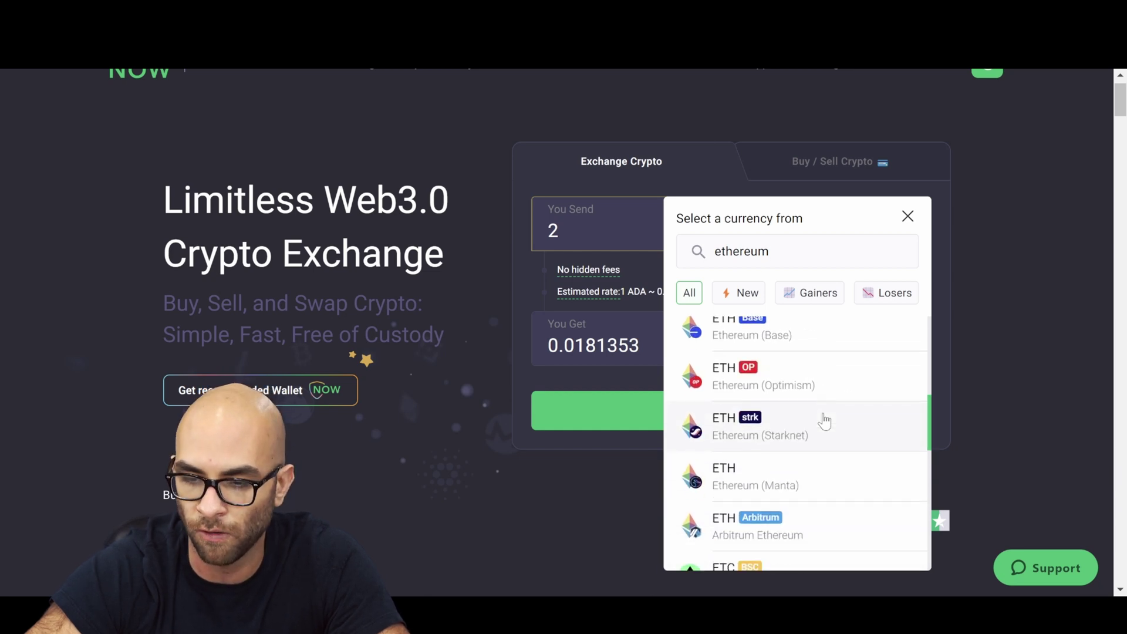
pyautogui.scroll(-1, 825, 421)
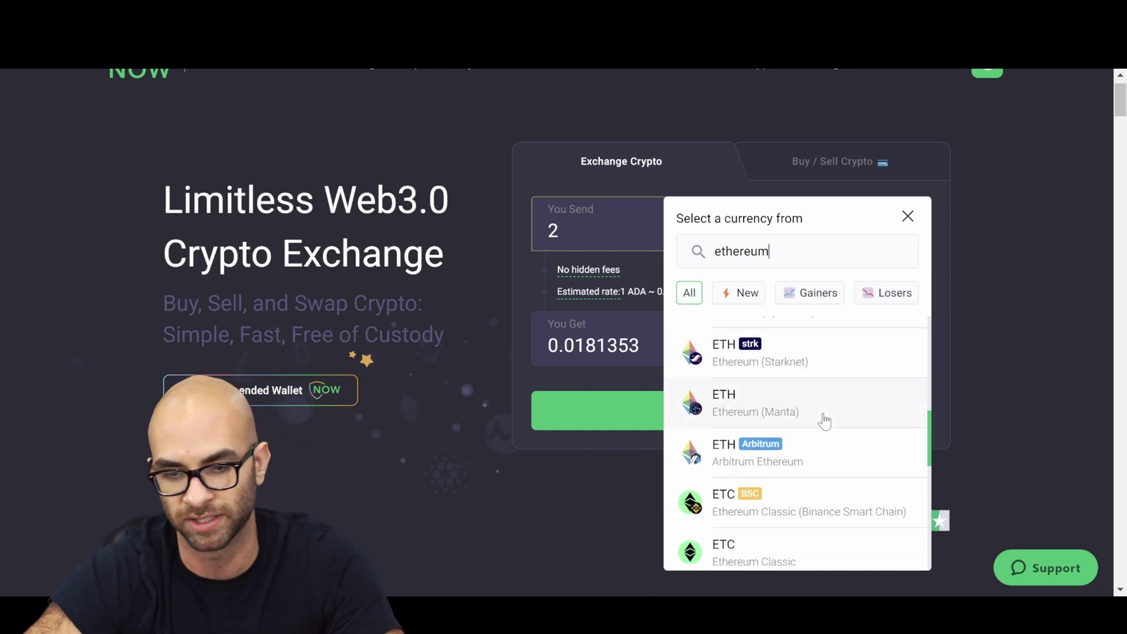
pyautogui.scroll(-1, 824, 421)
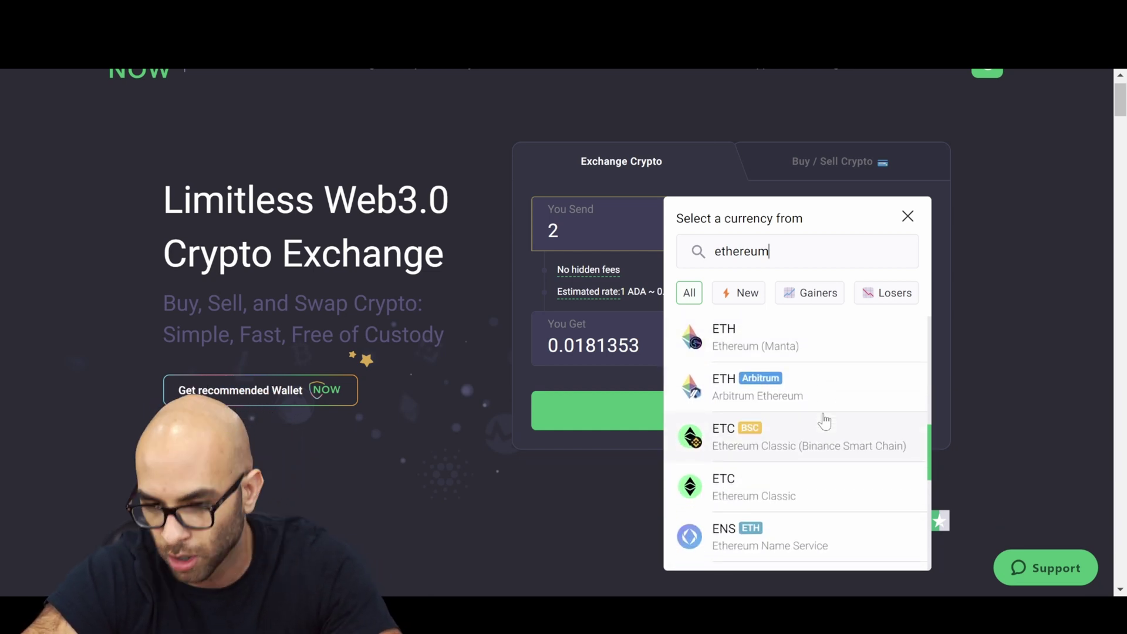
pyautogui.scroll(8, 825, 421)
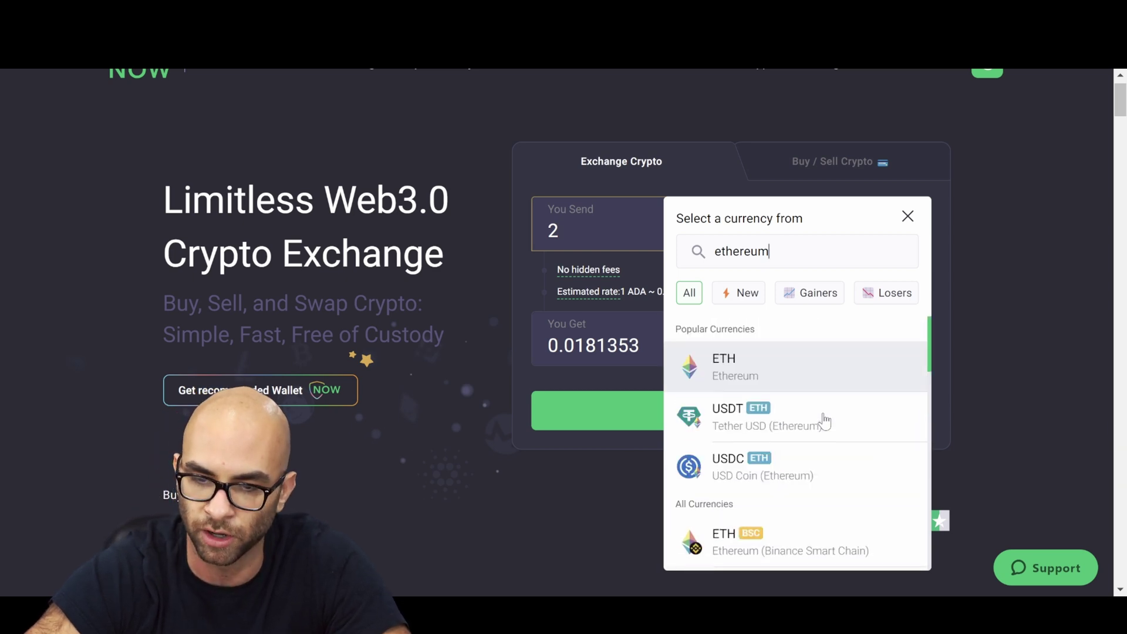
# Search the send currencies for "base" and set the currency to send to ETH on Base.
pyautogui.doubleClick(808, 261)
pyautogui.write('base')
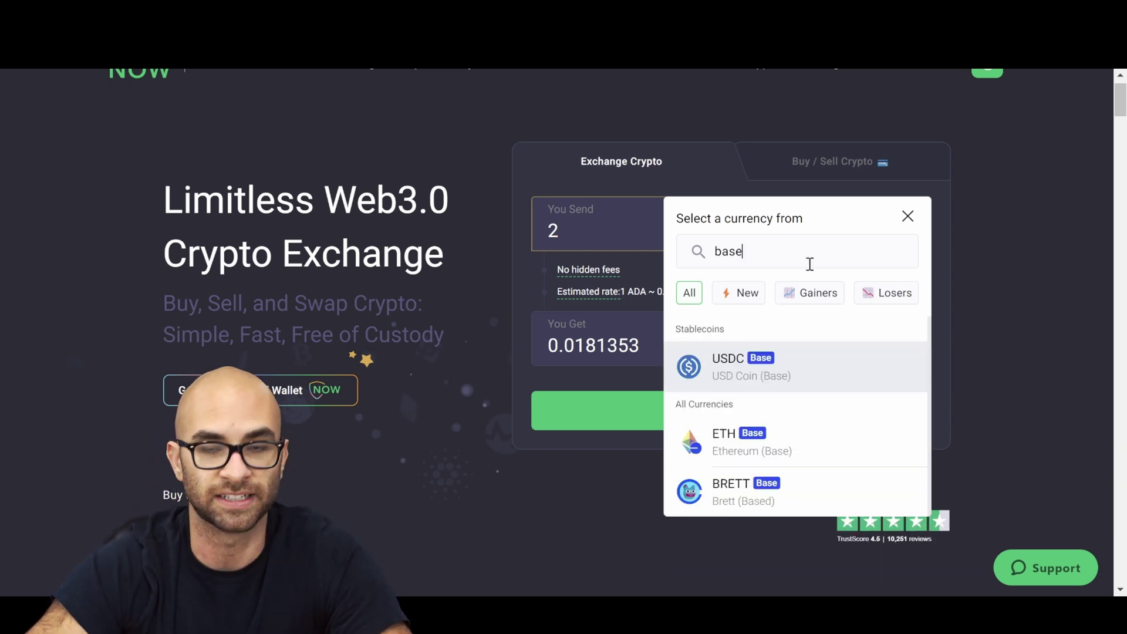
pyautogui.click(824, 462)
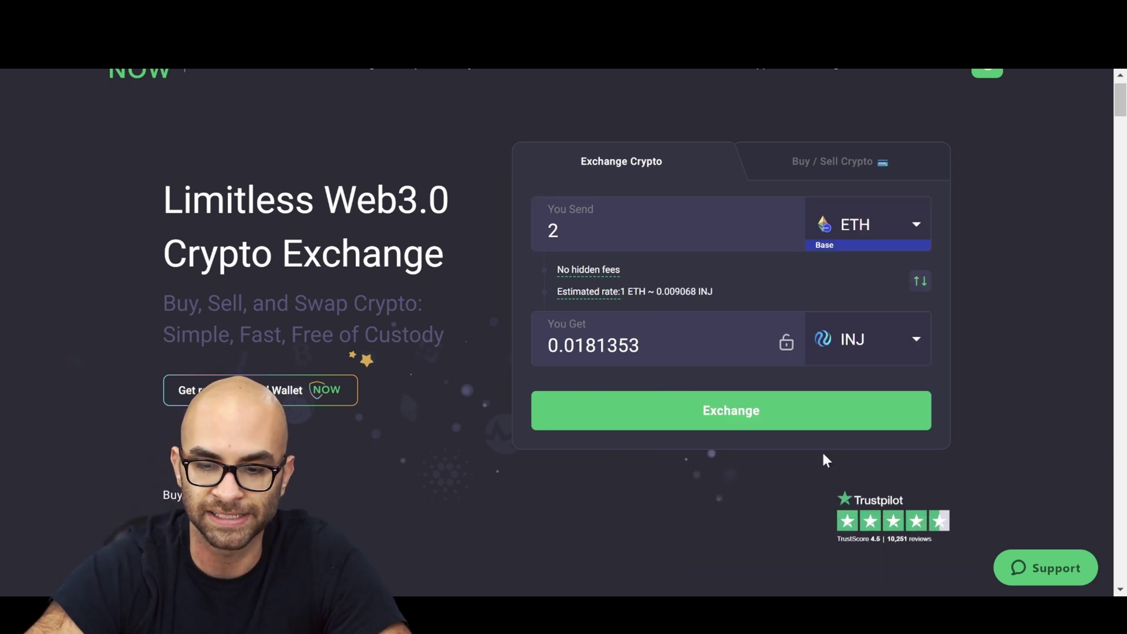
# Set the currency to get to BNB on the Binance Smart Chain.
pyautogui.click(857, 339)
pyautogui.scroll(-3, 822, 487)
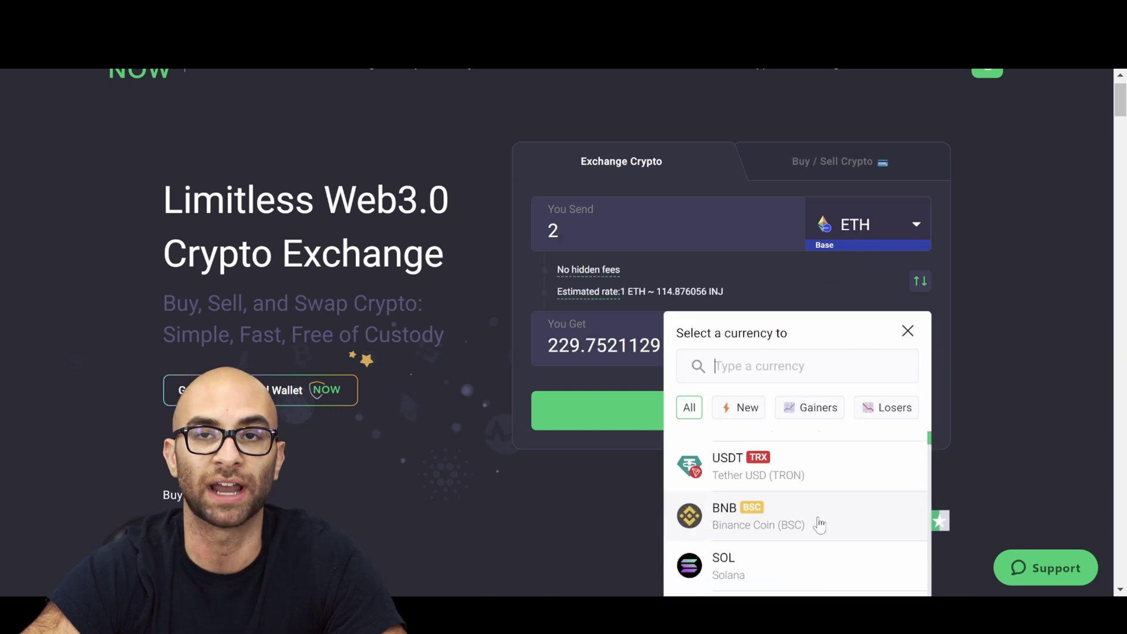
pyautogui.click(819, 524)
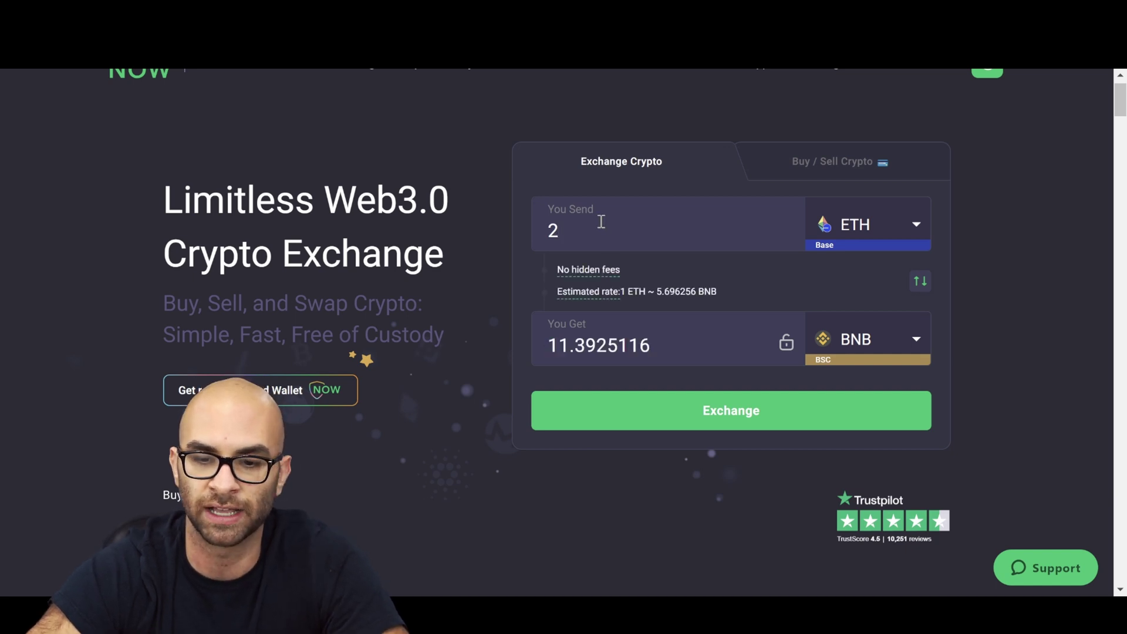
pyautogui.scroll(1, 602, 221)
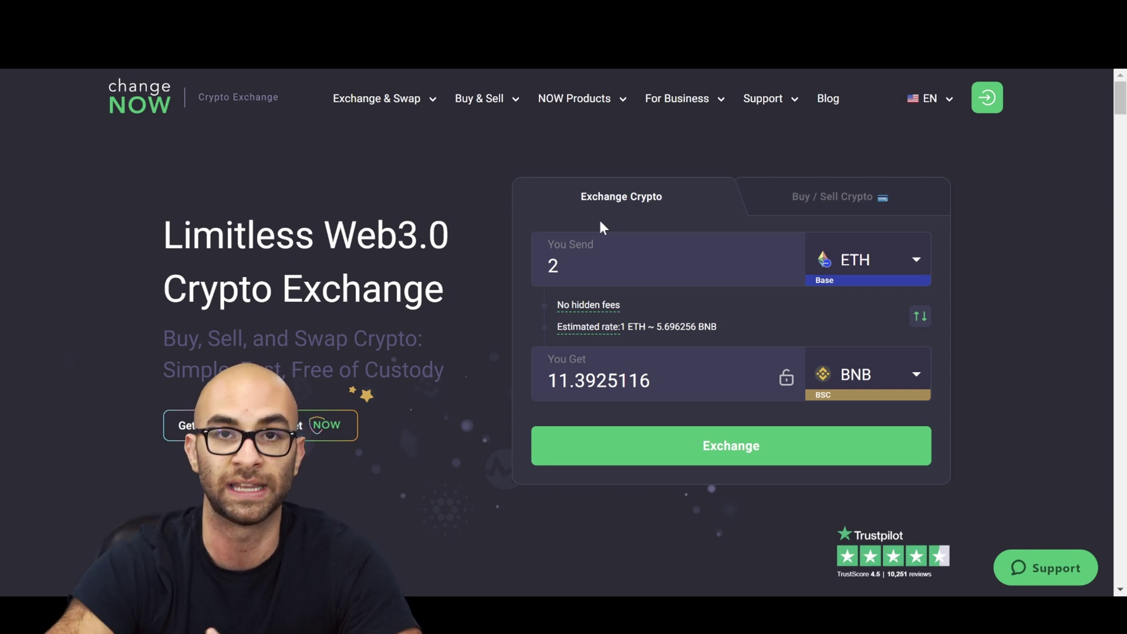
# Search the currencies to get for "eth" and select ETH on the Ethereum network.
pyautogui.click(851, 374)
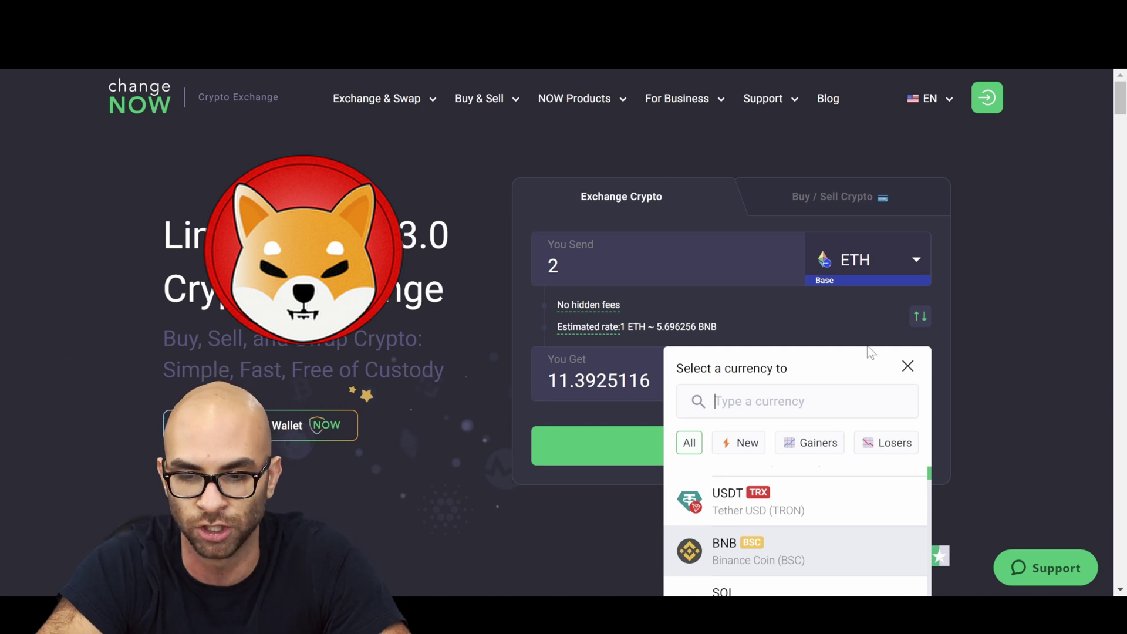
pyautogui.click(876, 312)
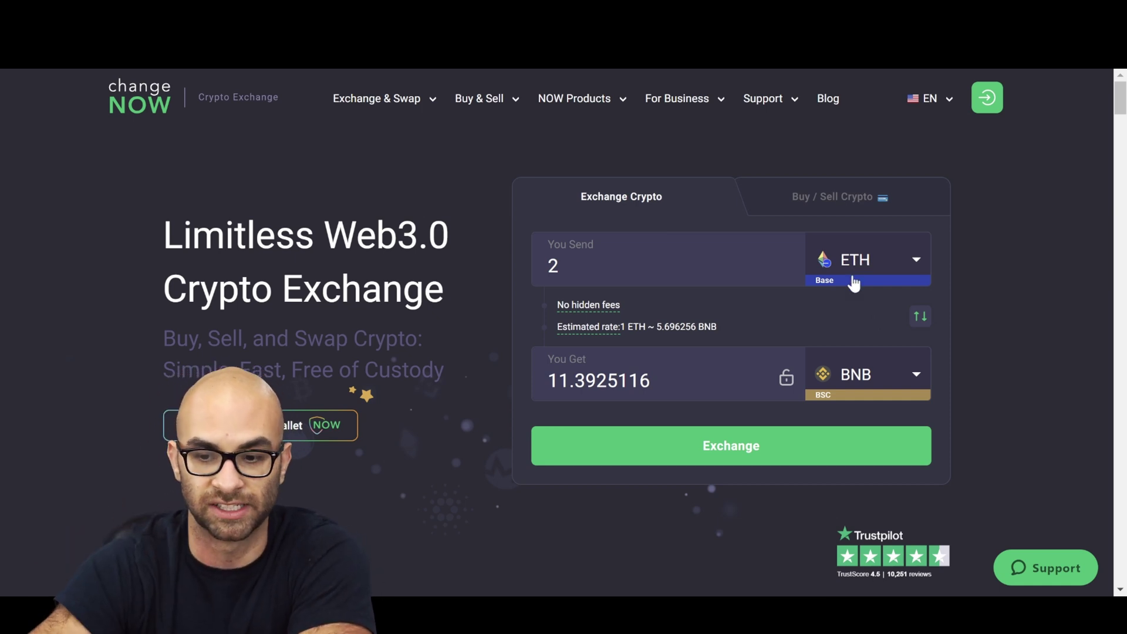
pyautogui.click(854, 390)
pyautogui.write('eth')
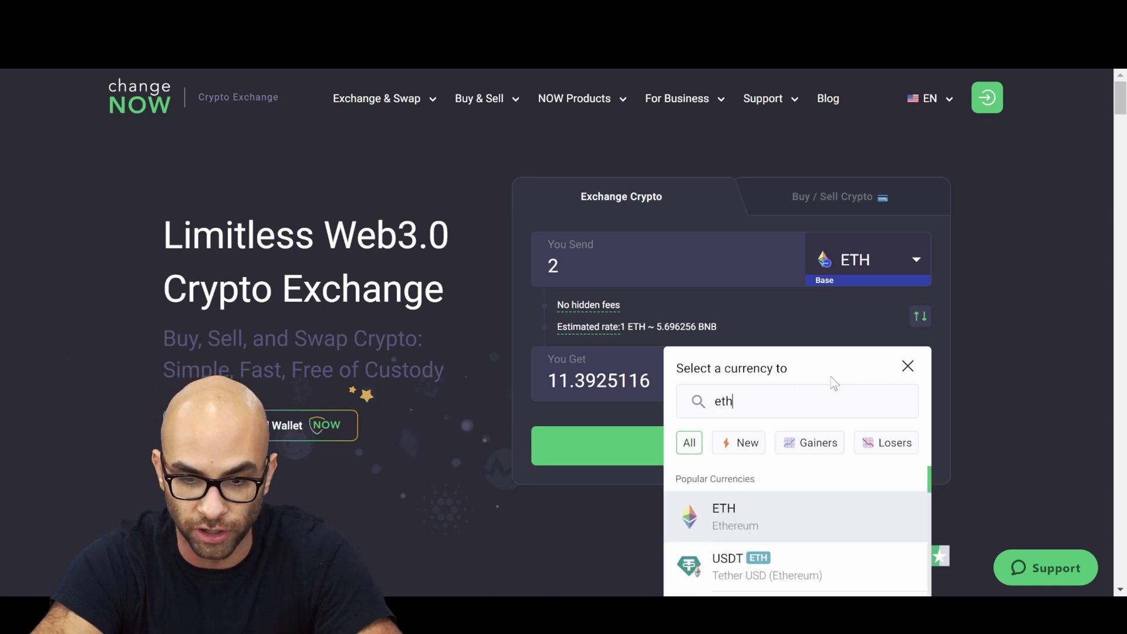
pyautogui.click(767, 516)
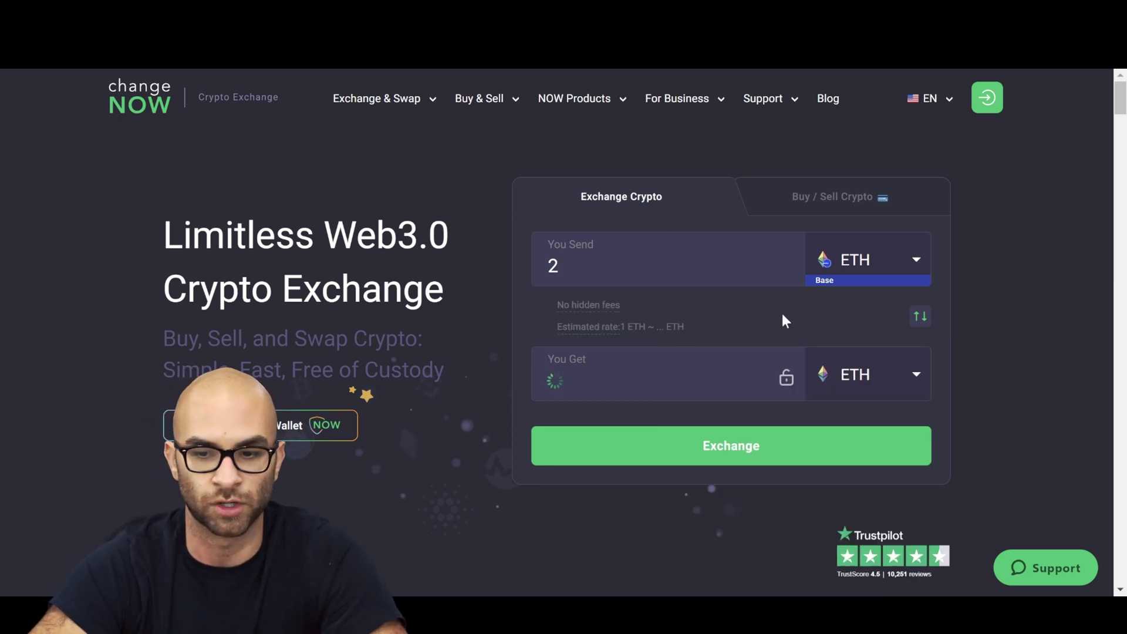
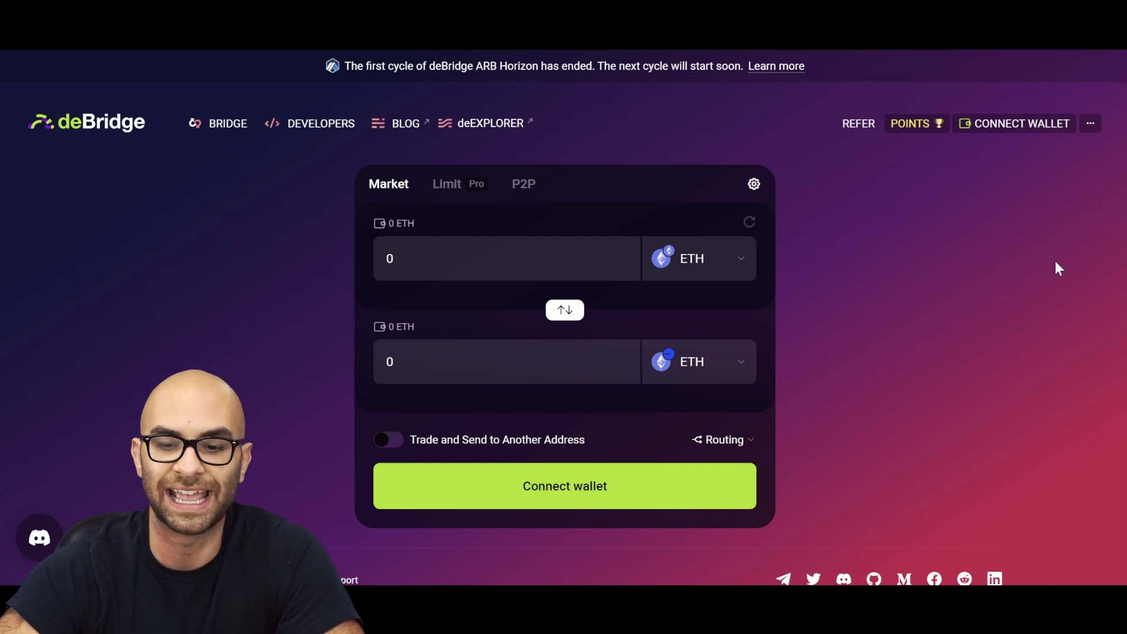
# In deBridge, reverse the transfer direction to run from Base to Ethereum and choose ETH as the token to receive.
pyautogui.click(565, 311)
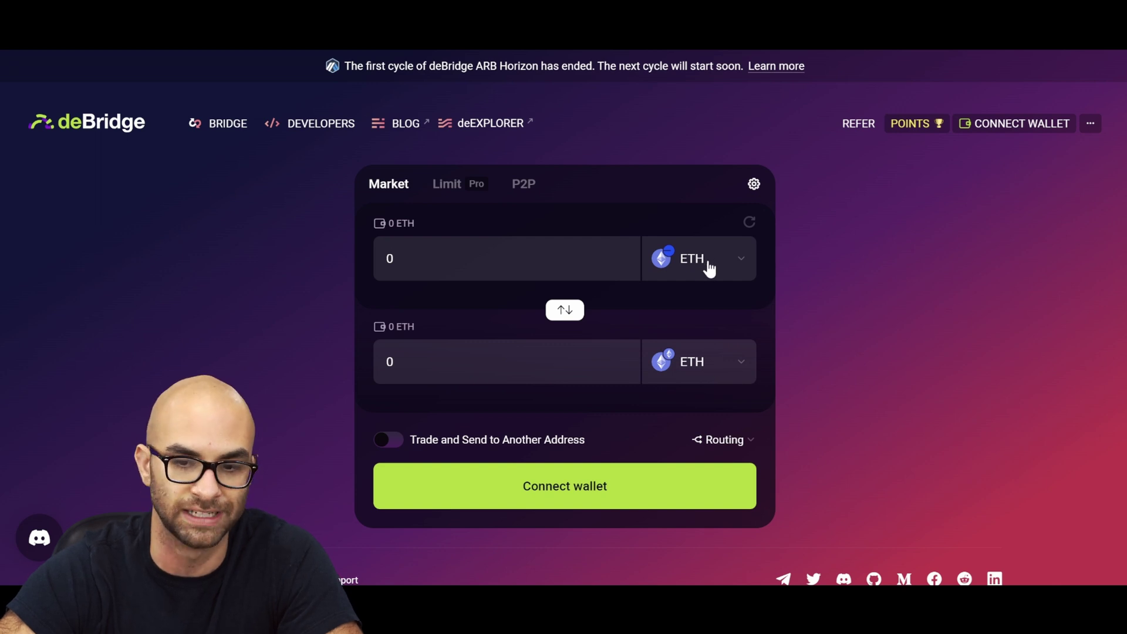
pyautogui.click(697, 371)
pyautogui.write('ETH')
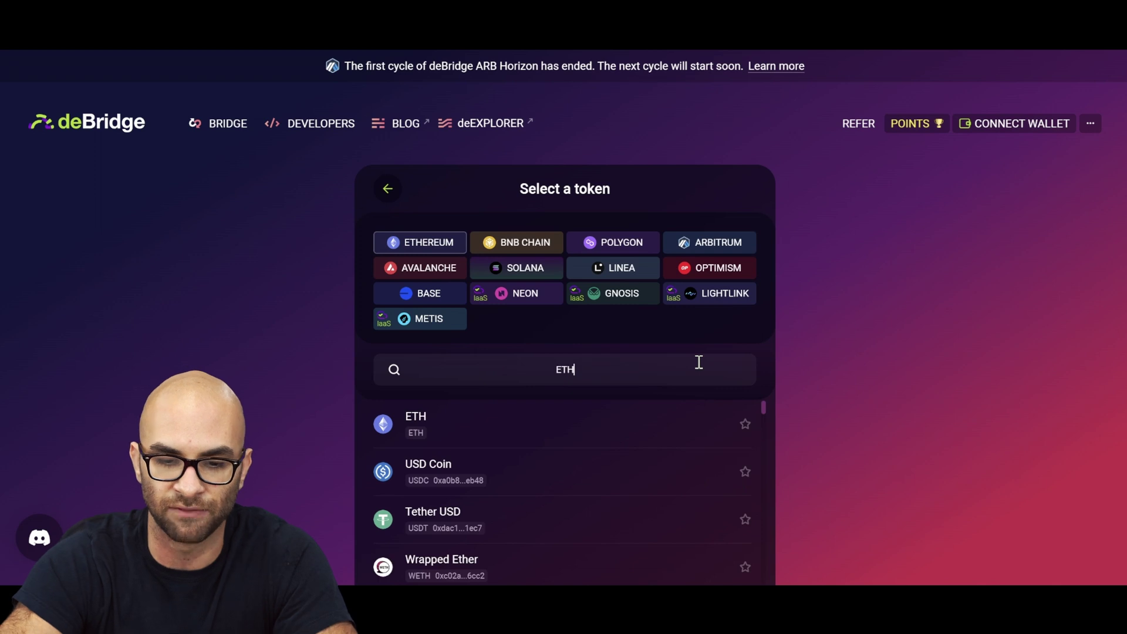
pyautogui.click(576, 431)
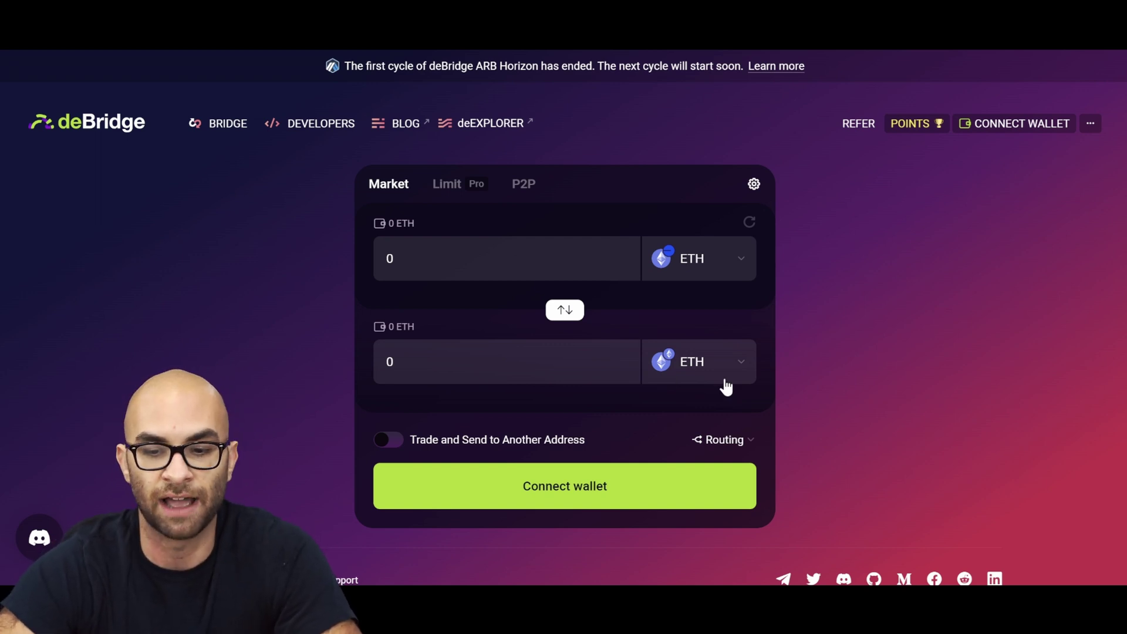
pyautogui.click(722, 272)
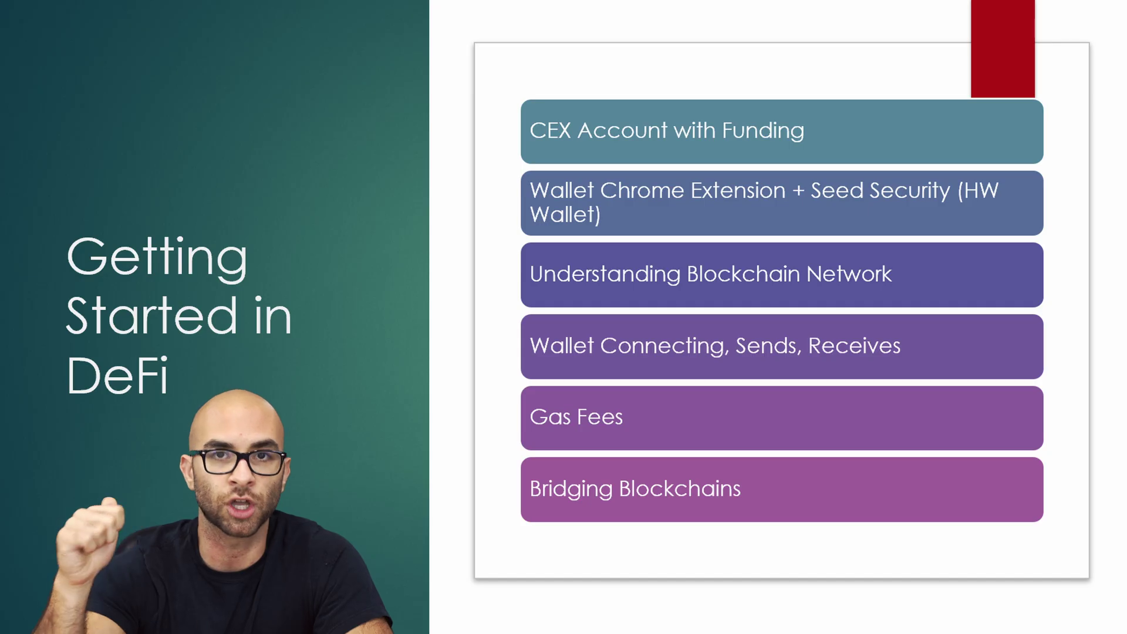
pyautogui.press('Right')
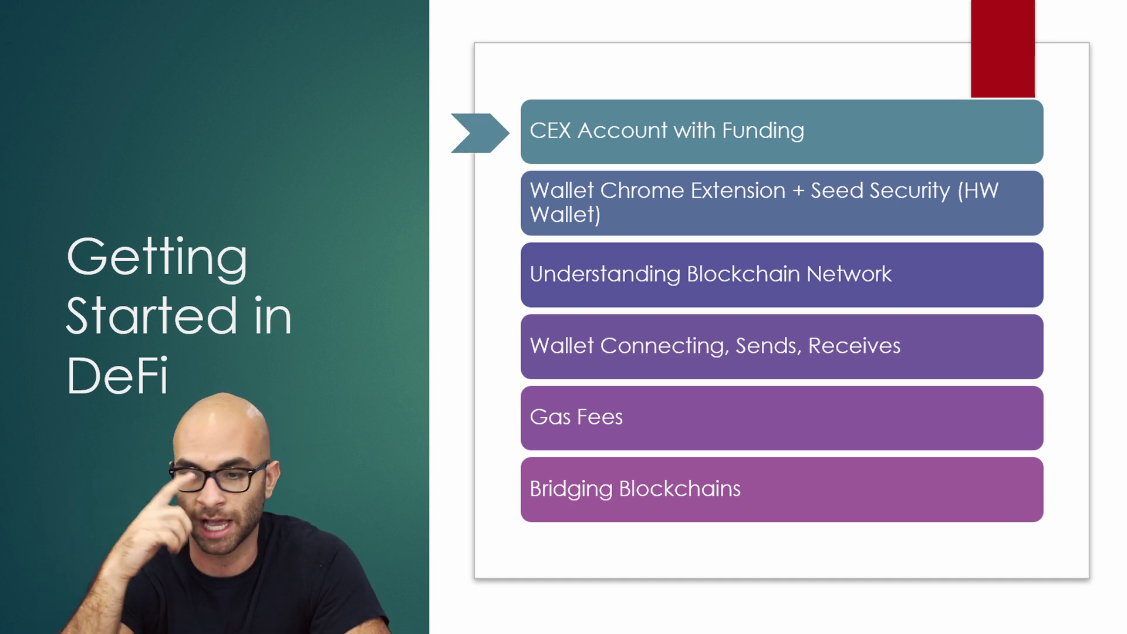
pyautogui.press('Right')
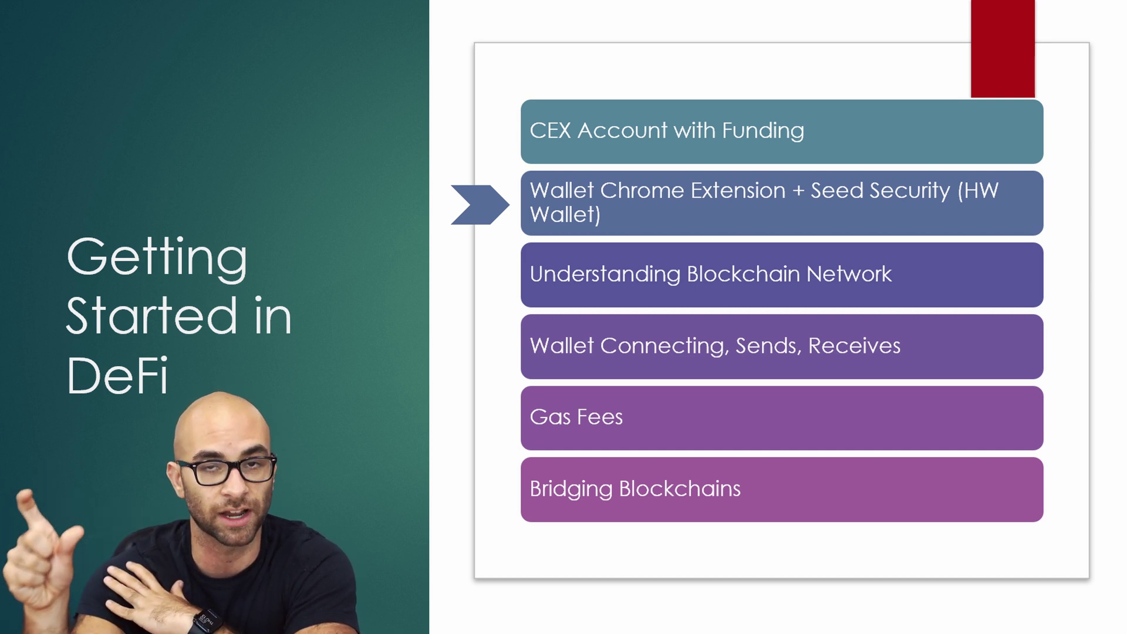
pyautogui.press('Right')
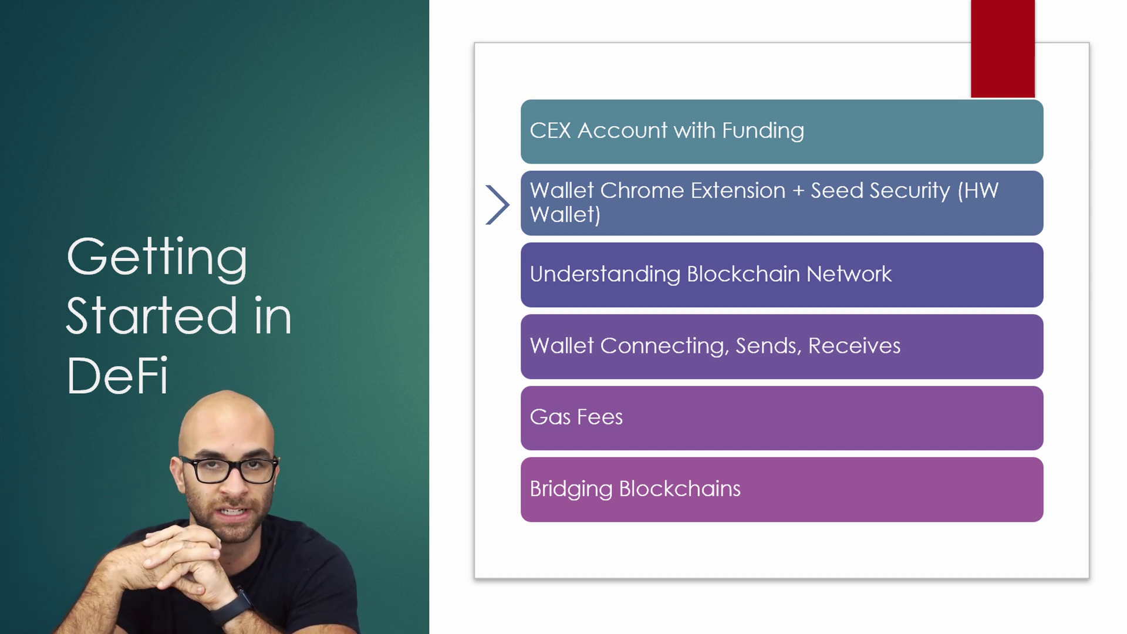